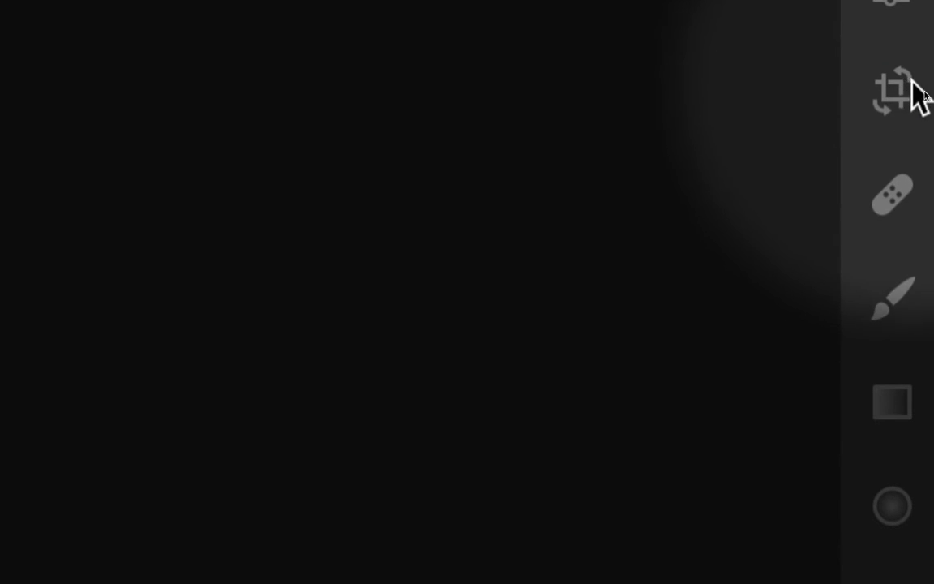
In Crop & Rotate, try a 1 x 1 aspect ratio, then set it to 8.5 x 11.
left_click(892, 92)
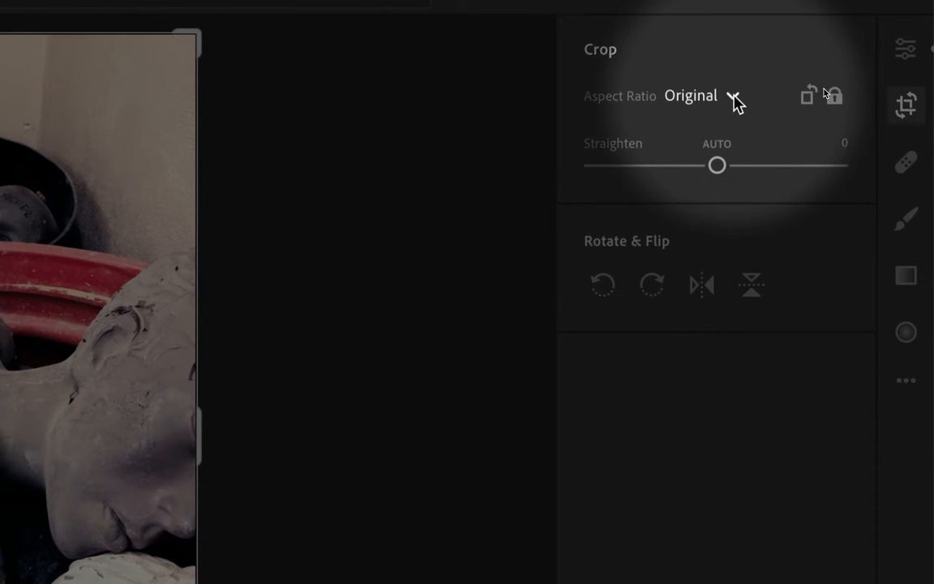
left_click(734, 95)
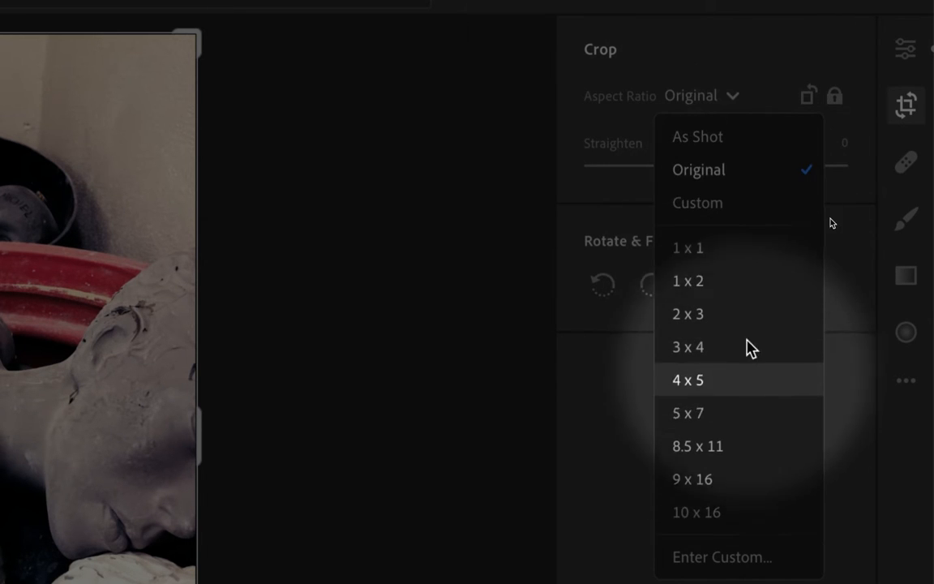
left_click(732, 268)
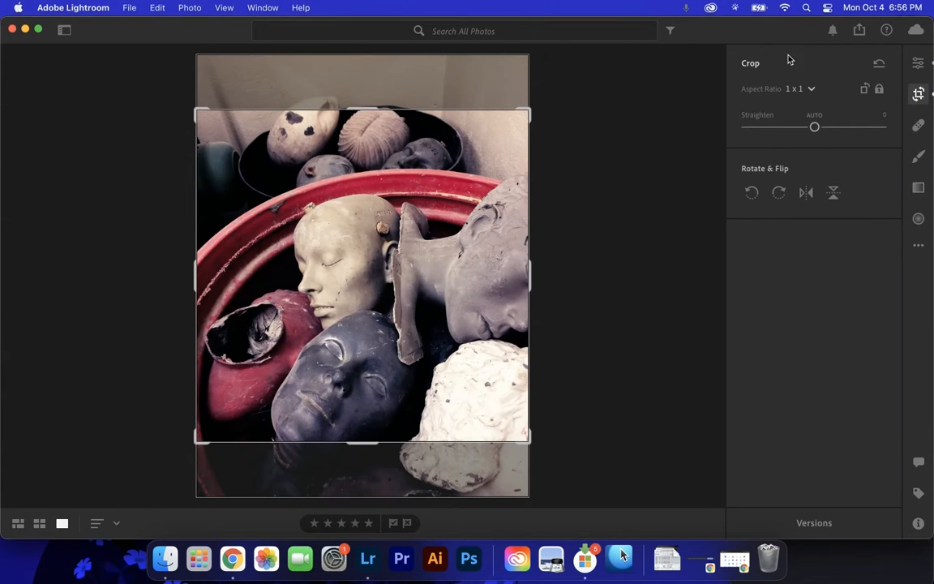
left_click(811, 91)
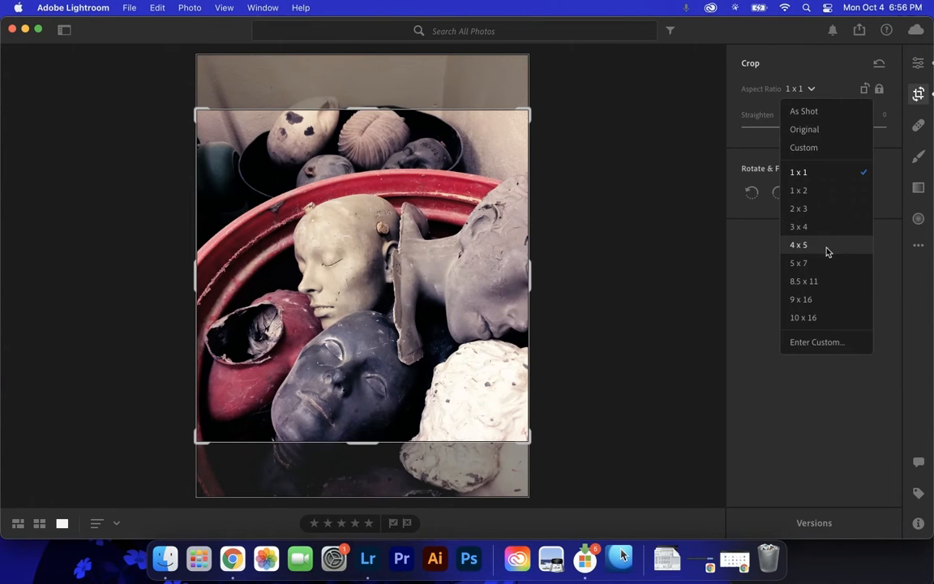
left_click(814, 285)
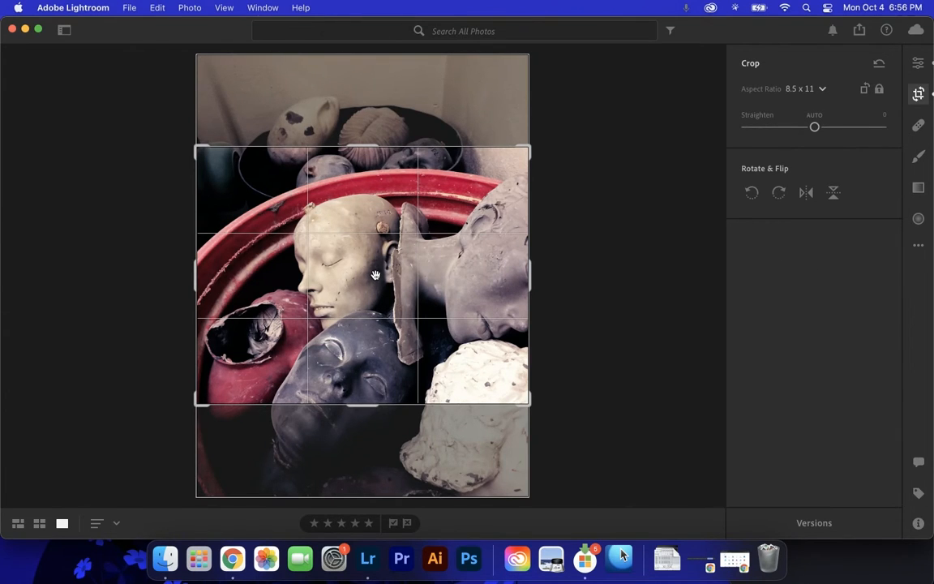
left_click(823, 91)
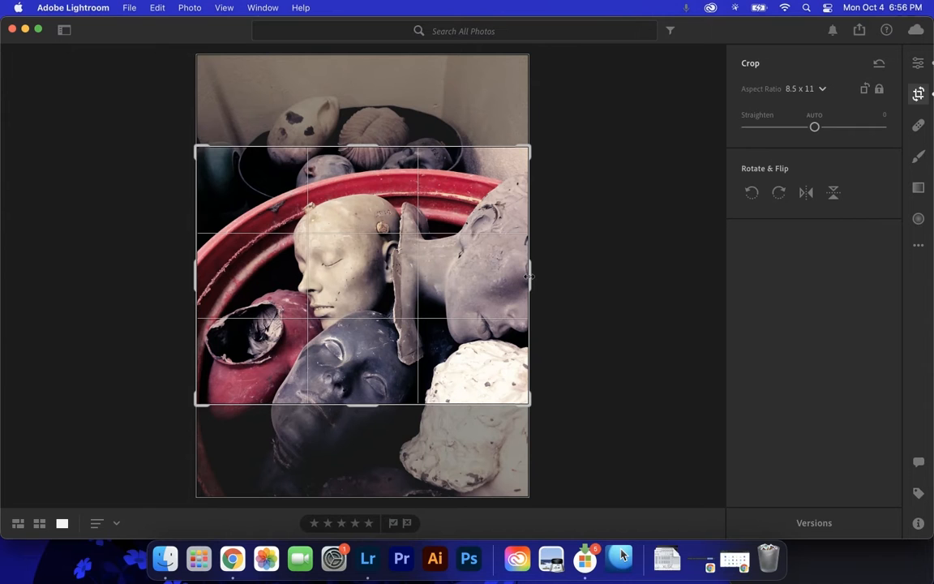
Resize the 8.5 x 11 crop frame and shift the photo so the central clay heads fill it.
left_click_drag(529, 275, 452, 268)
left_click_drag(456, 206, 481, 185)
left_click_drag(464, 226, 383, 234)
left_click_drag(480, 185, 493, 174)
left_click_drag(428, 260, 390, 248)
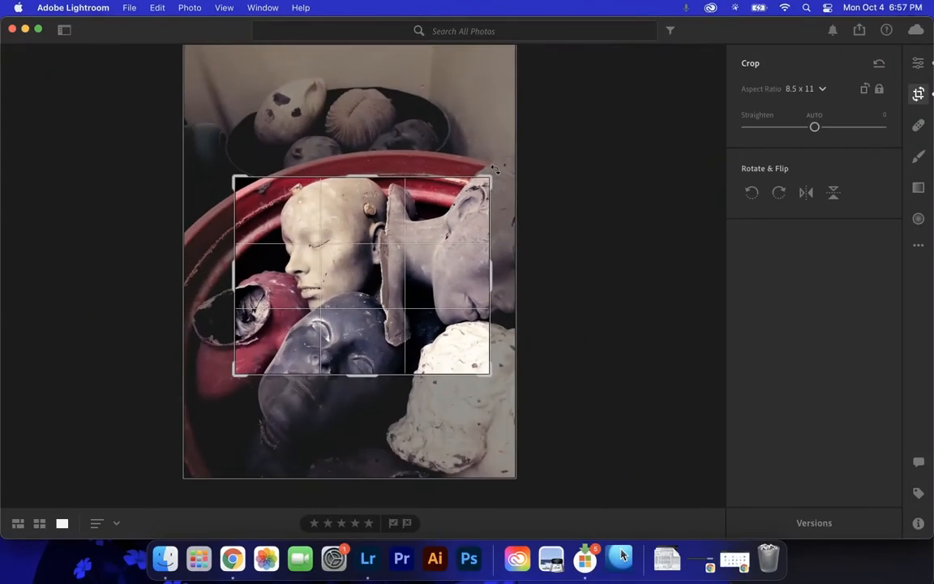
Rotate the photo to +10.72°, nudge it down, and resize the crop around the sleeping face.
left_click_drag(559, 116, 573, 185)
mouse_move(503, 185)
left_mouse_down()
mouse_move(492, 162)
mouse_move(502, 202)
left_mouse_up()
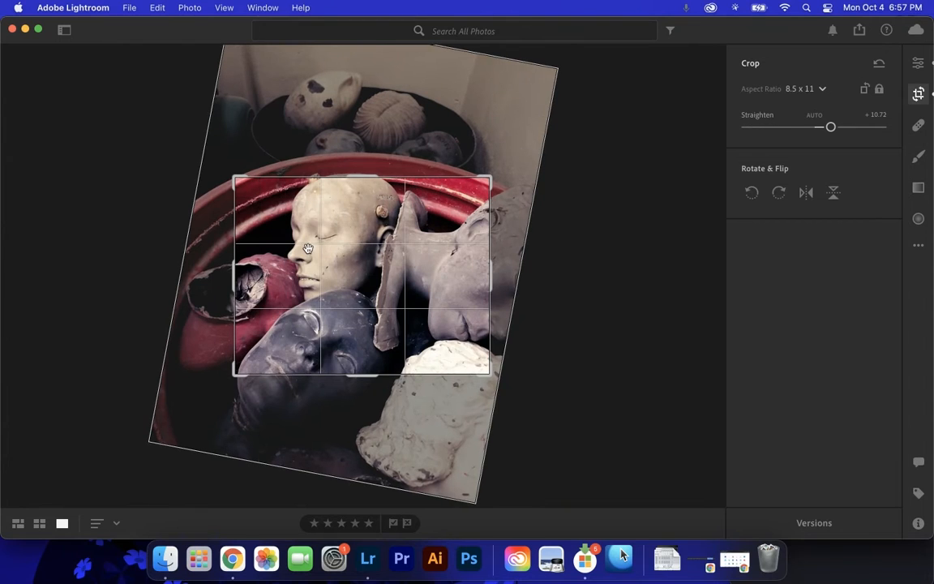
left_click_drag(354, 259, 354, 266)
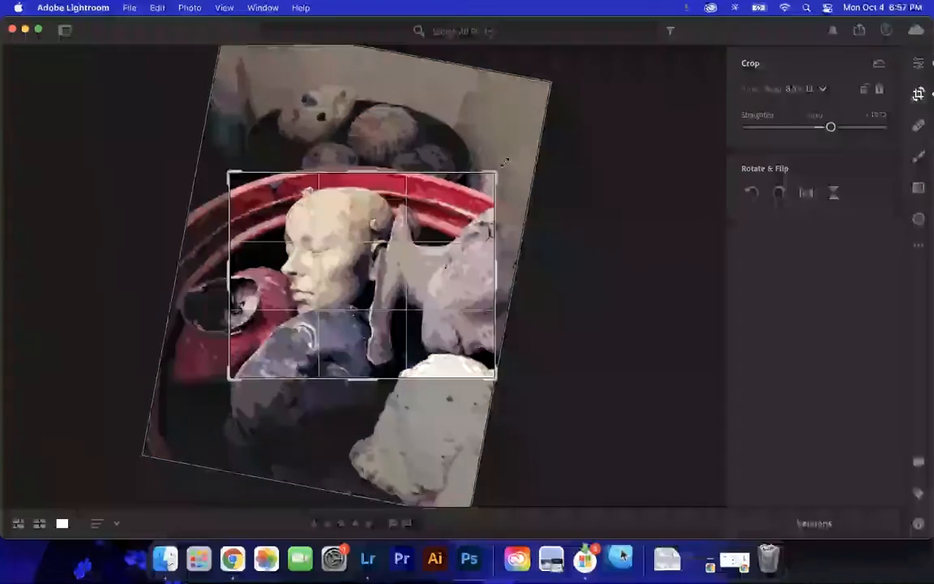
left_click_drag(526, 139, 490, 188)
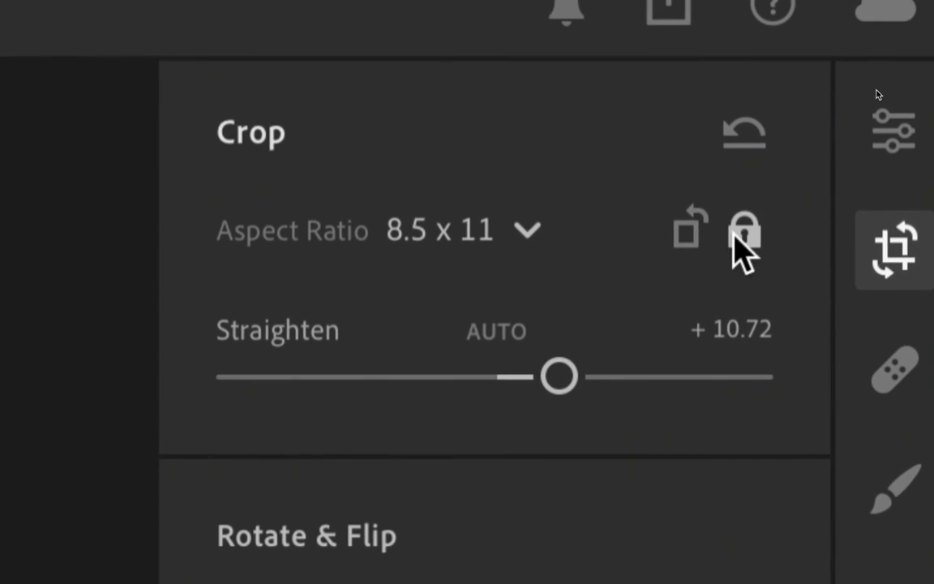
Unlock the aspect ratio and widen the crop frame so the ratio becomes Custom.
left_click(740, 237)
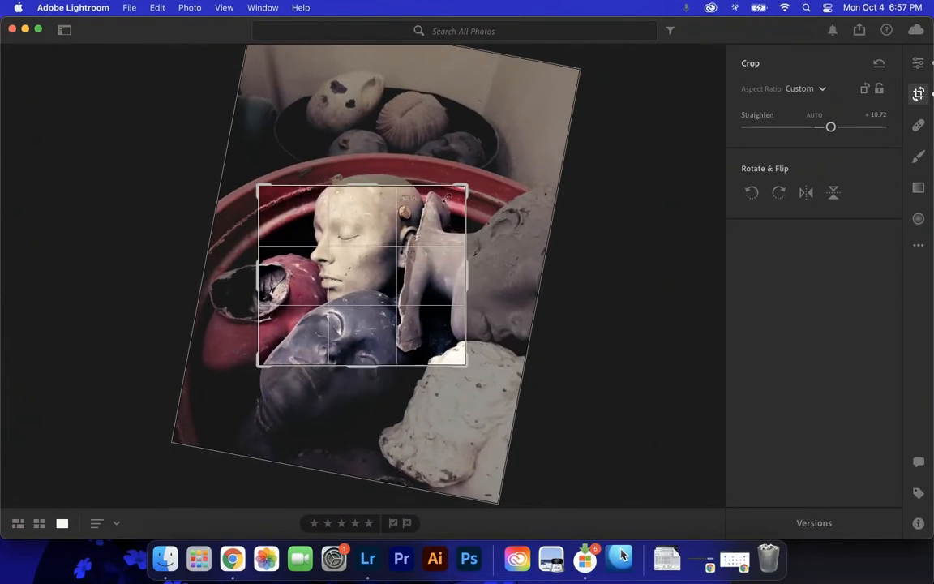
left_click_drag(446, 198, 489, 174)
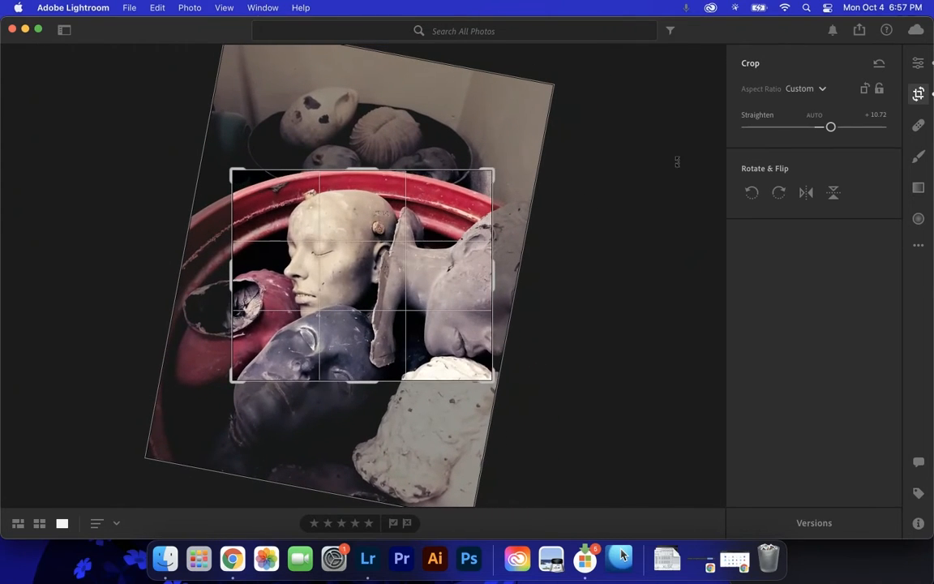
left_click(802, 90)
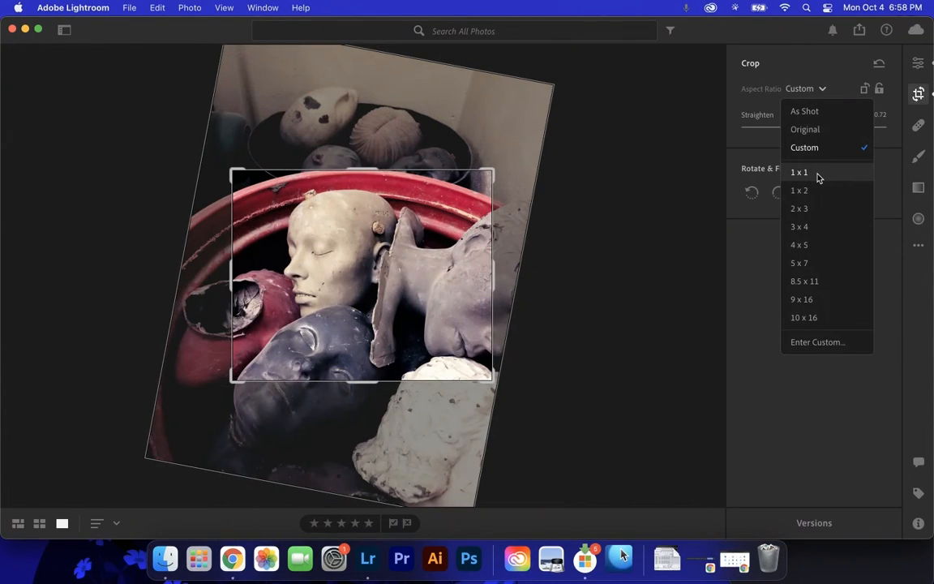
left_click(813, 76)
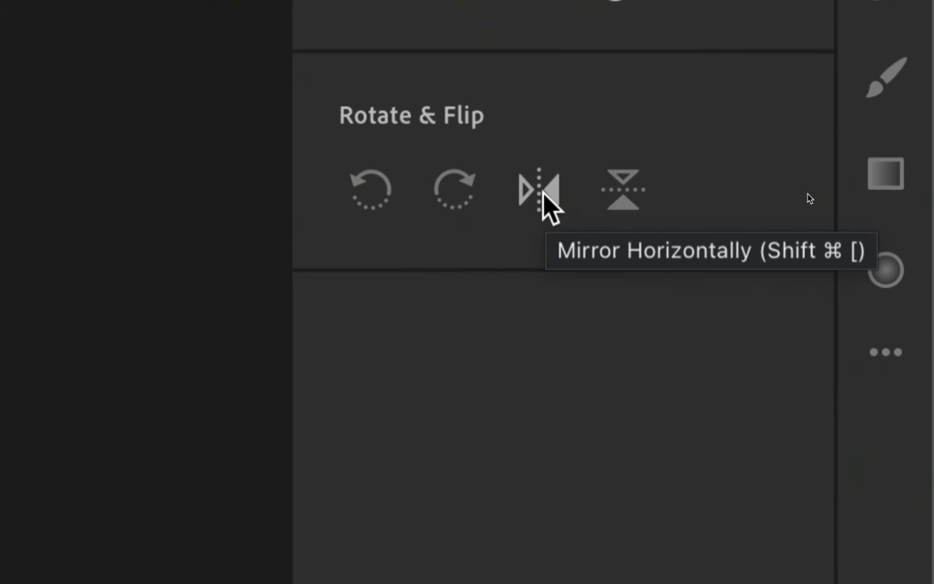
Try rotating and flipping the photo, return it to its original orientation, and apply the crop.
left_click(543, 192)
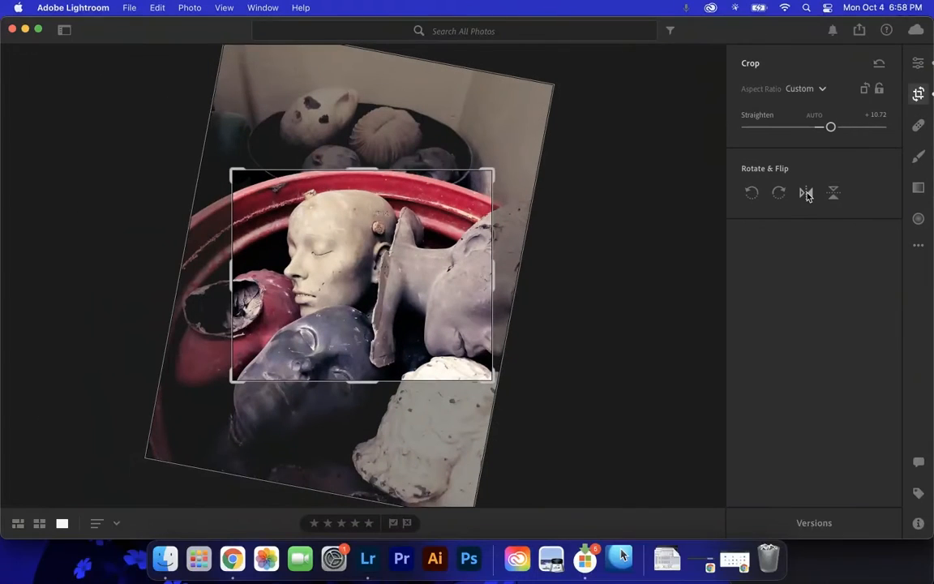
left_click(751, 196)
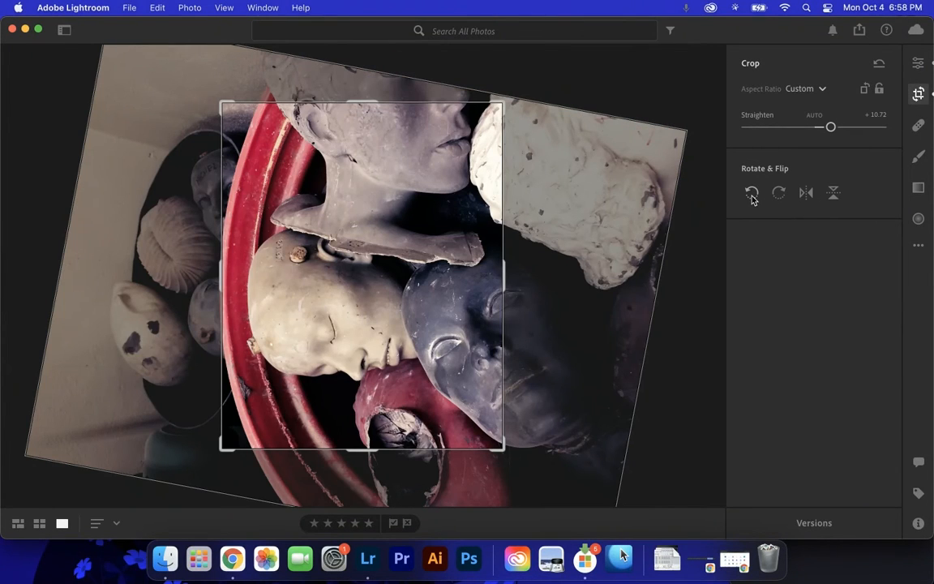
left_click(806, 194)
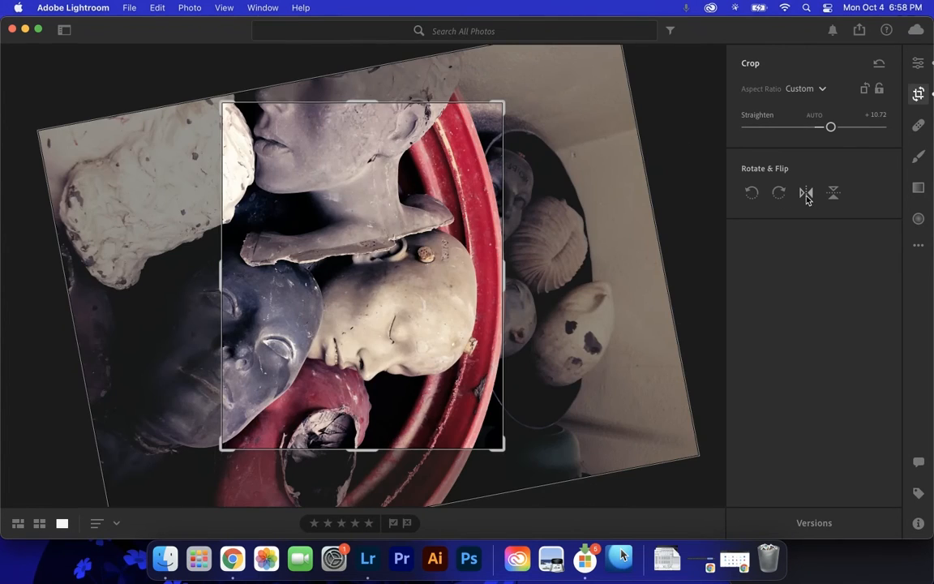
left_click(832, 194)
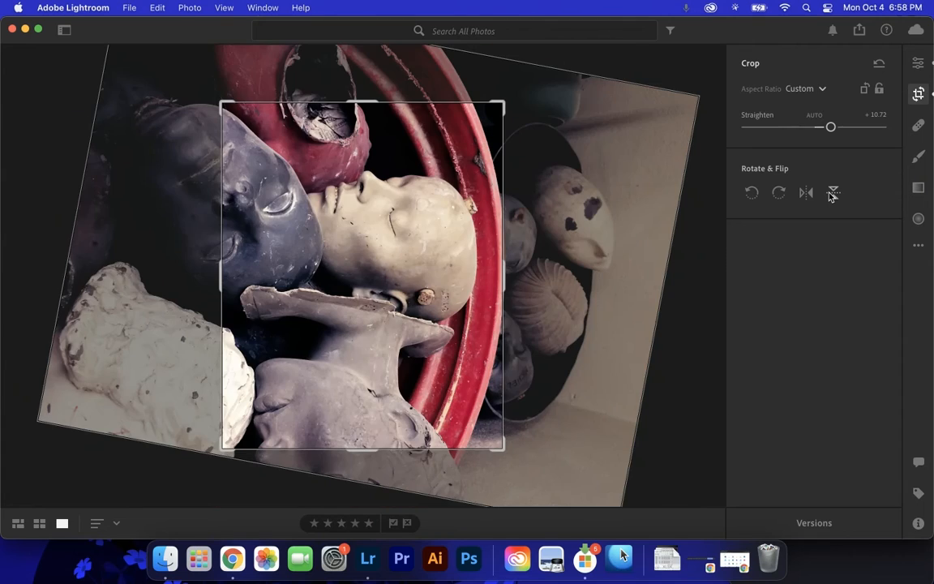
left_click(779, 194)
left_click(784, 198)
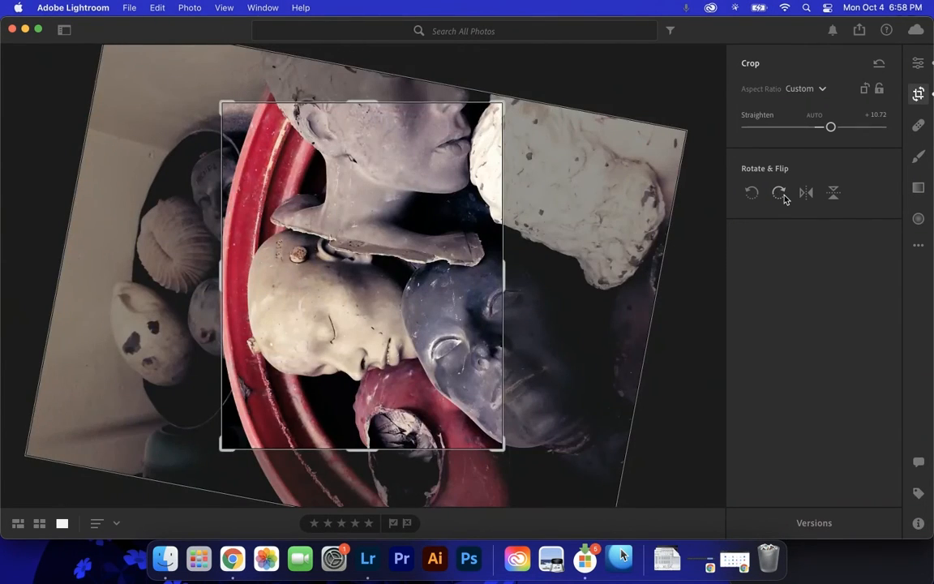
left_click(783, 198)
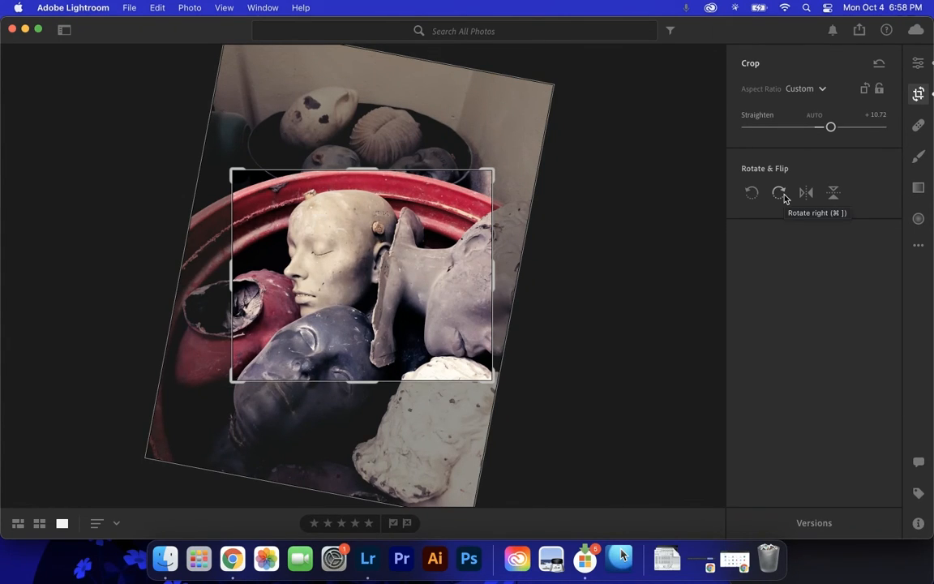
left_click(921, 62)
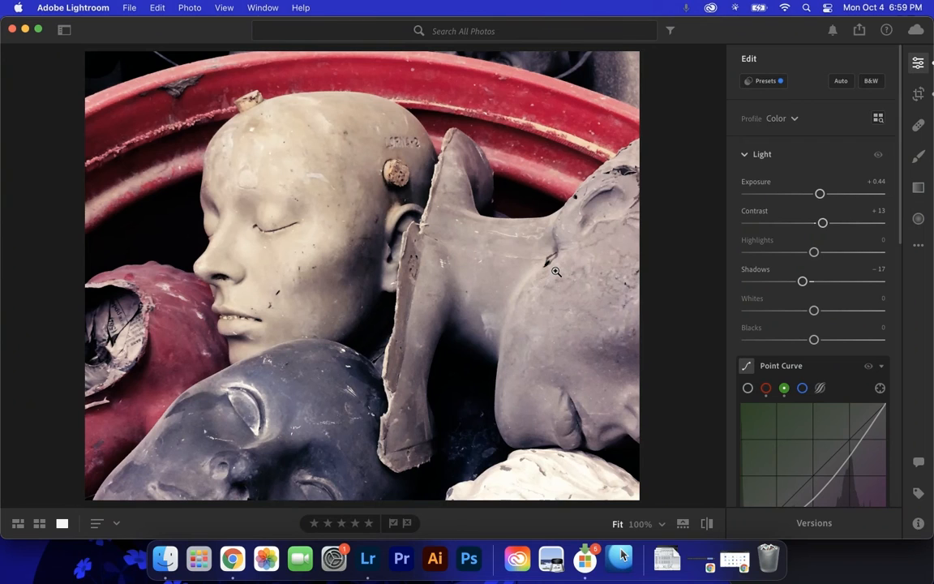
left_click(918, 93)
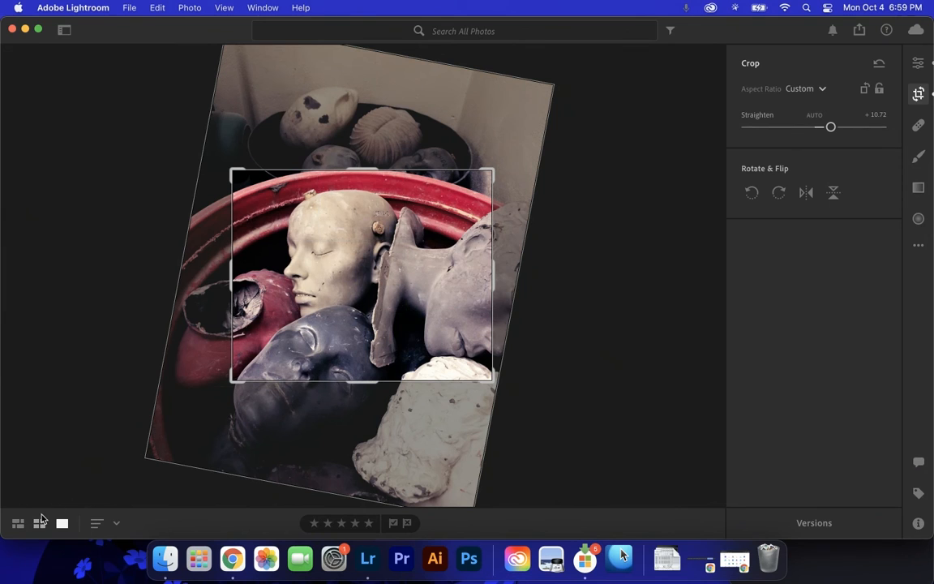
left_click(37, 524)
double_click(352, 143)
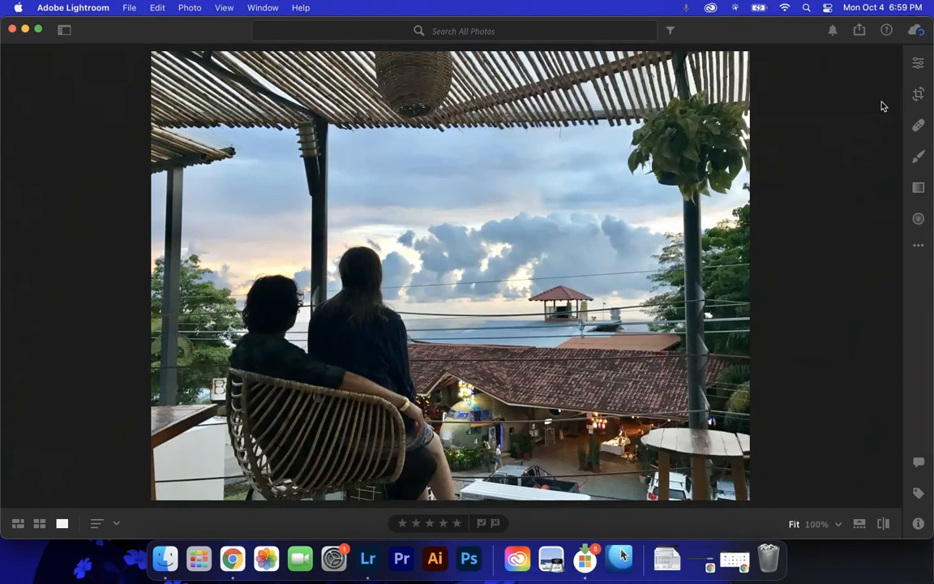
left_click(39, 523)
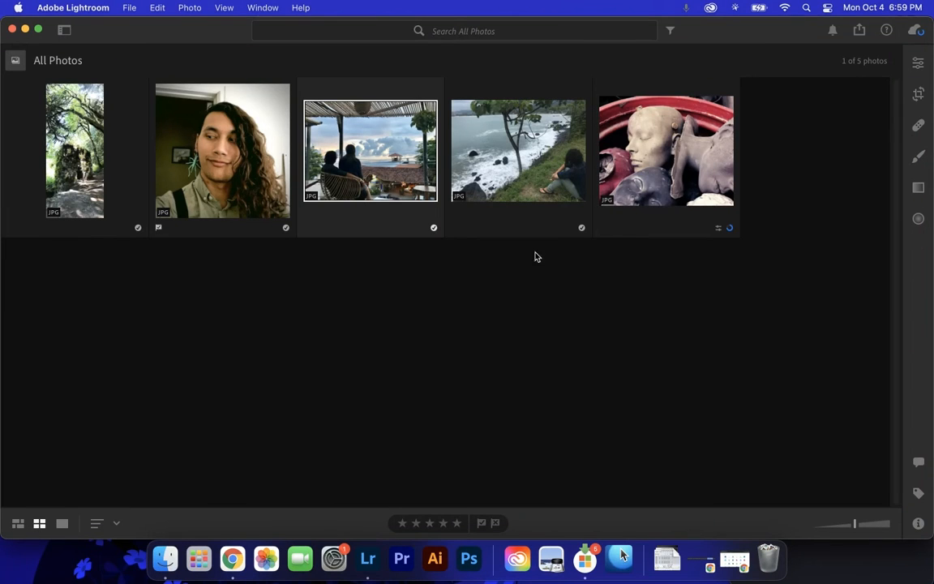
left_click(608, 150)
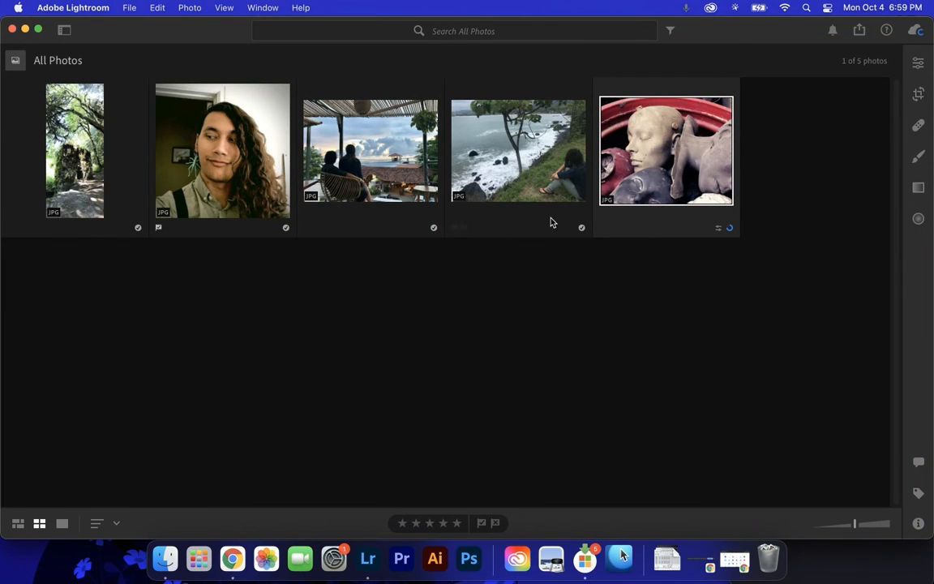
double_click(678, 151)
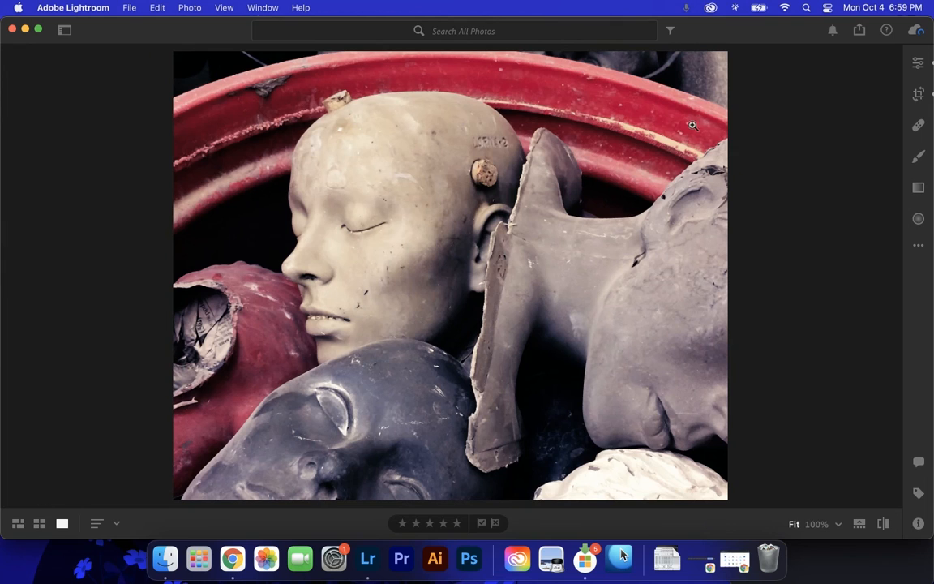
left_click(921, 95)
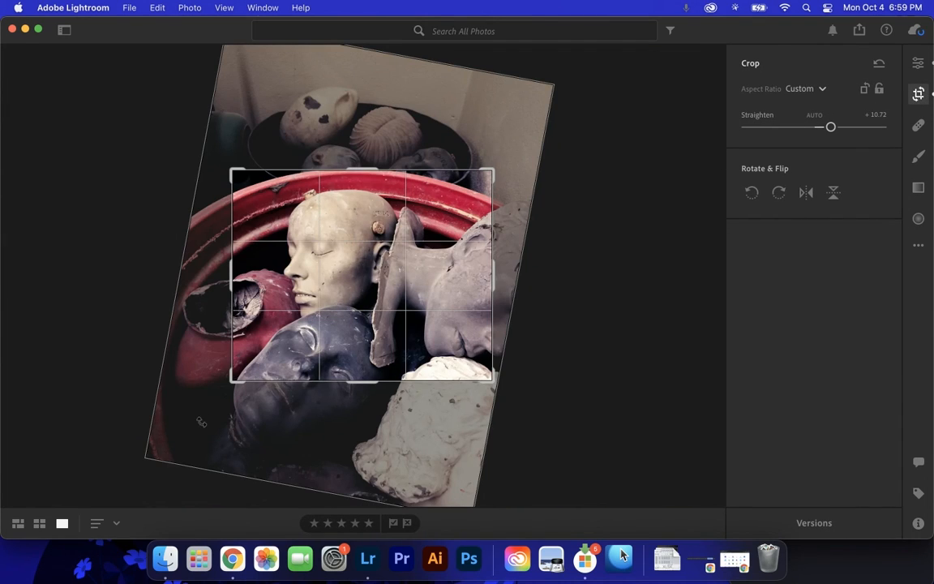
left_click(918, 94)
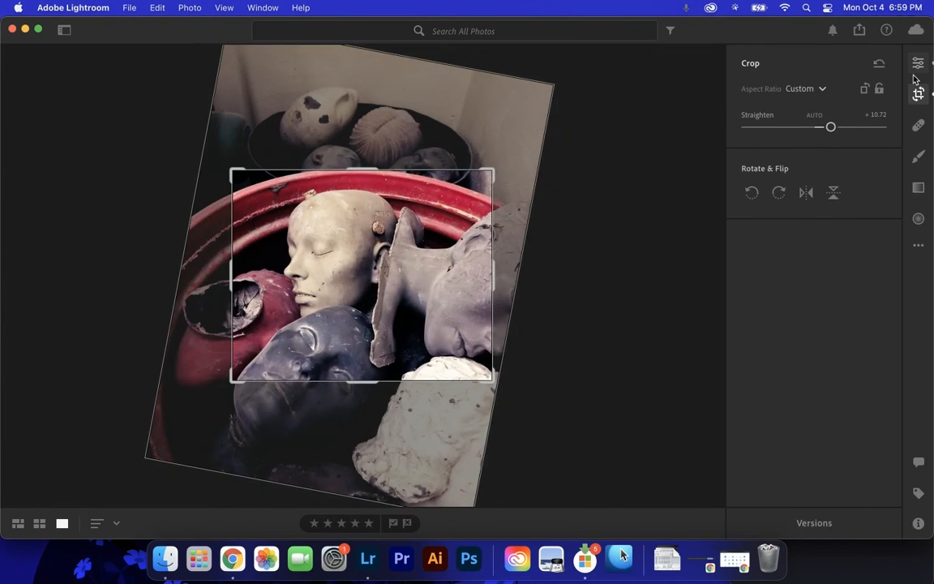
left_click(917, 64)
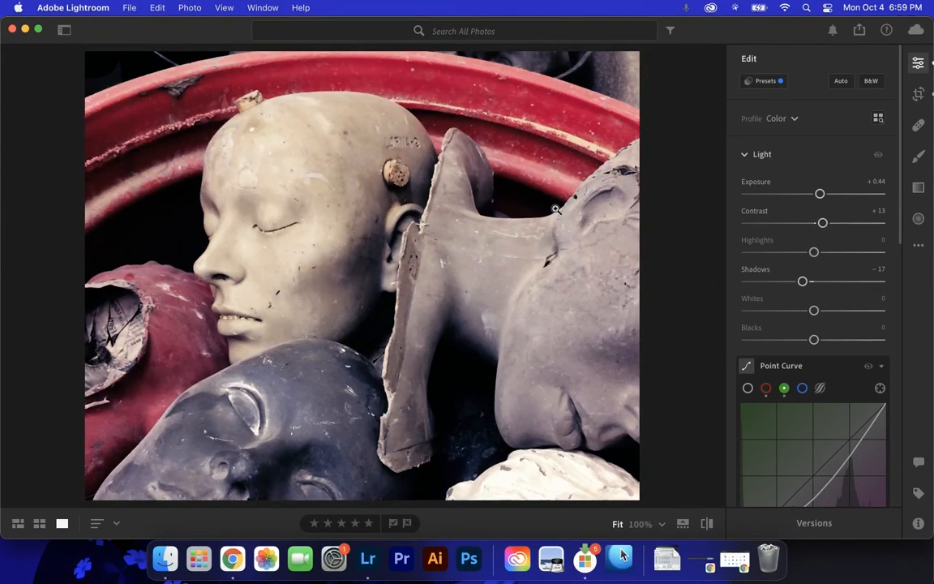
Show the original, unedited photo with the backslash key.
key("backslash")
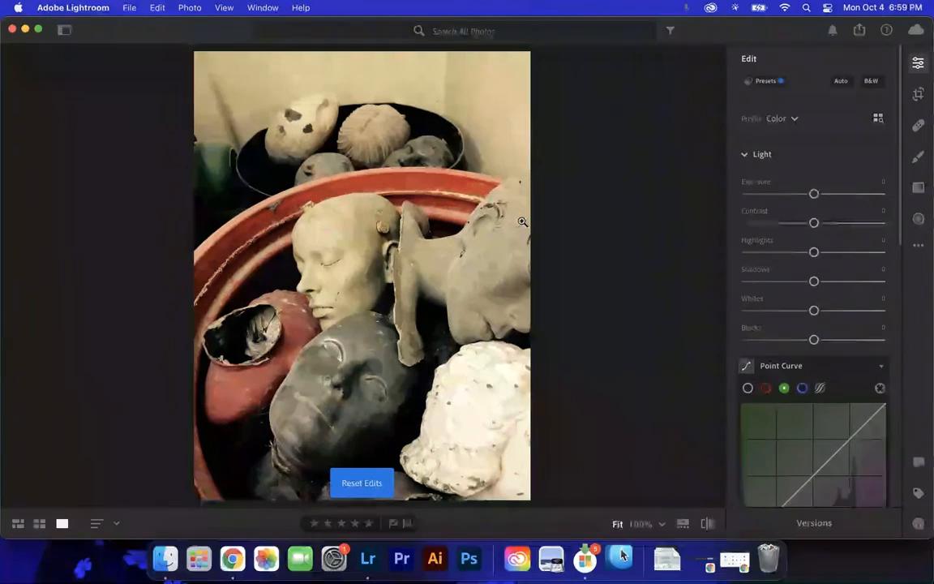